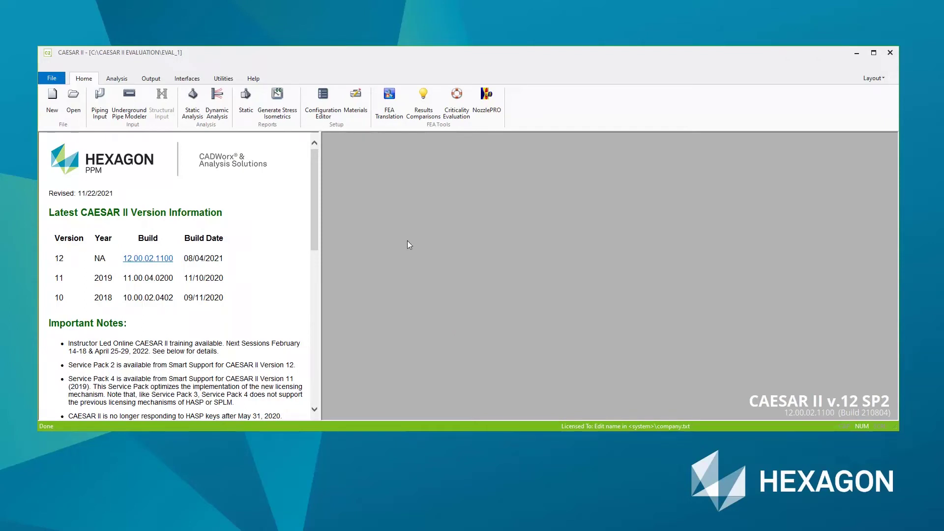
- Start a dynamic analysis of the EVAL_1 model from the Dynamic Analysis dropdown
left_click(220, 110)
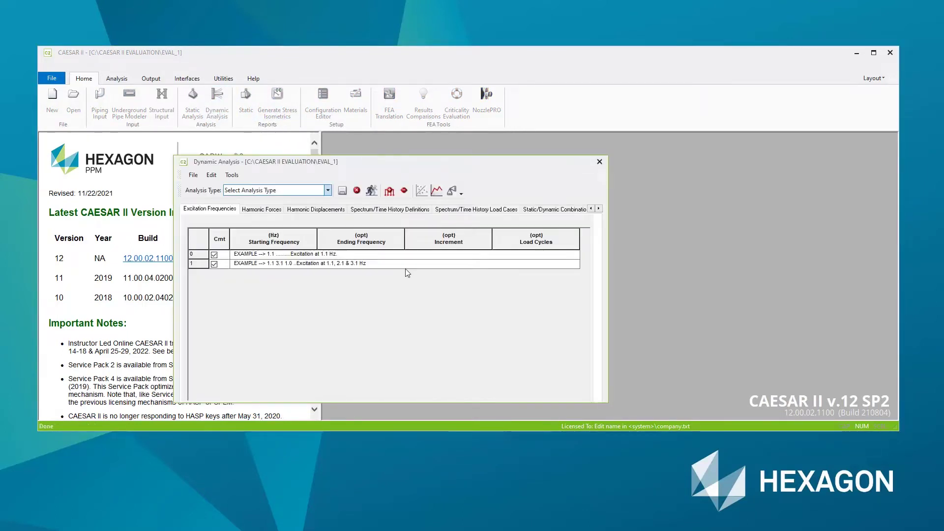
- Move the Dynamic Analysis window higher and list the available analysis types
left_click_drag(386, 165, 392, 142)
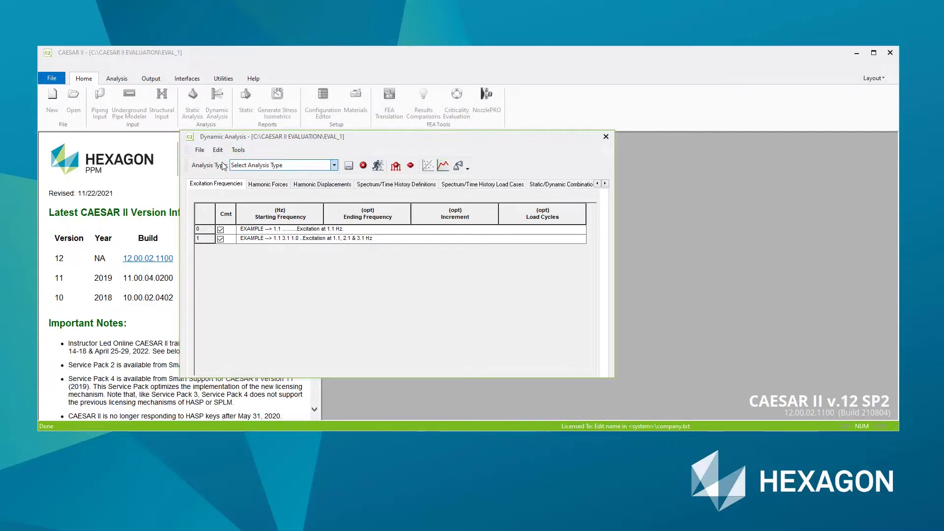
left_click(334, 165)
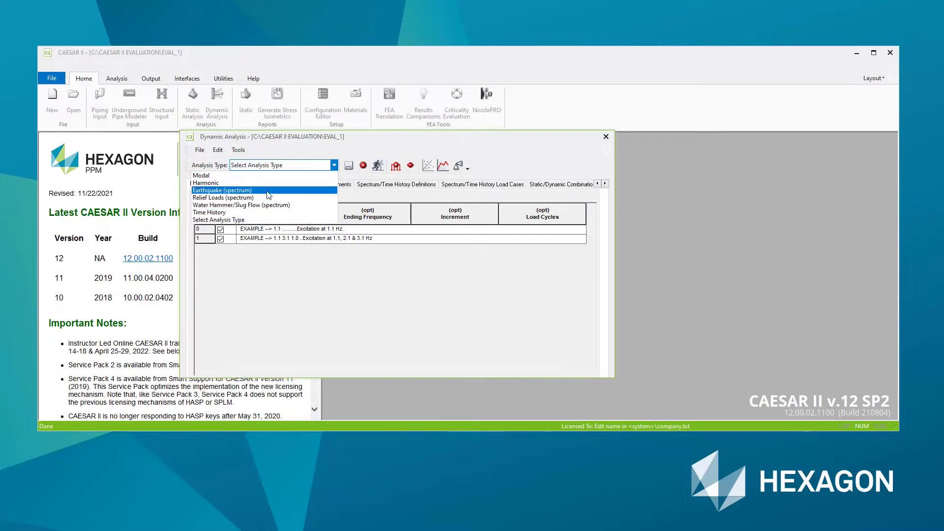
- Make Modal the analysis type, keep it selected, and view the snubber definitions
left_click(223, 176)
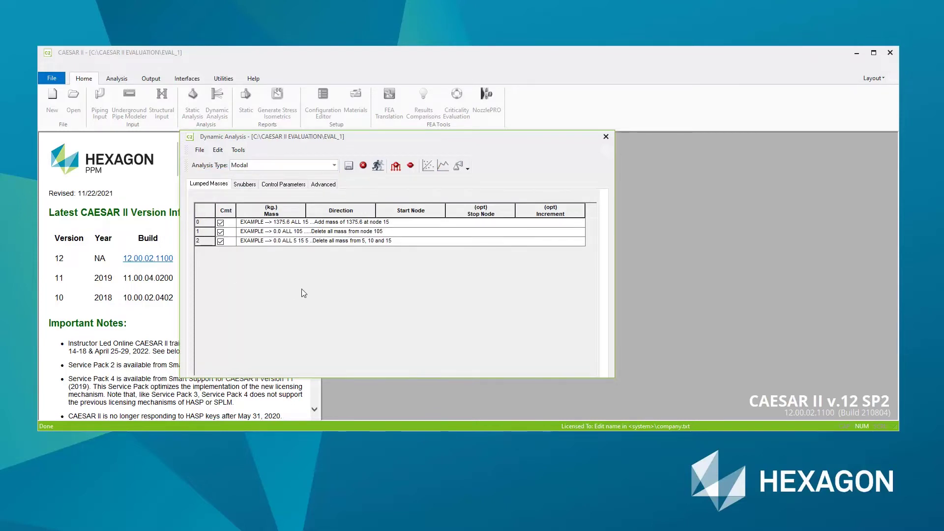
left_click(334, 165)
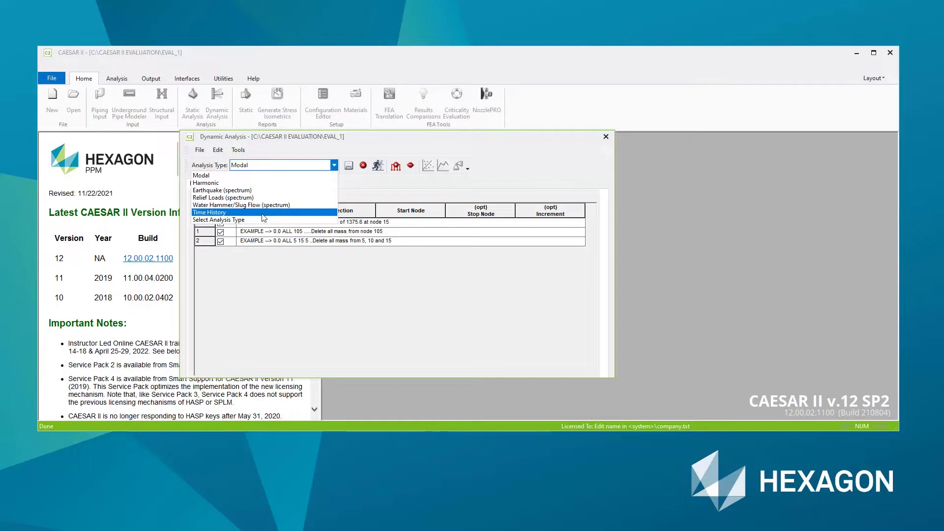
left_click(365, 192)
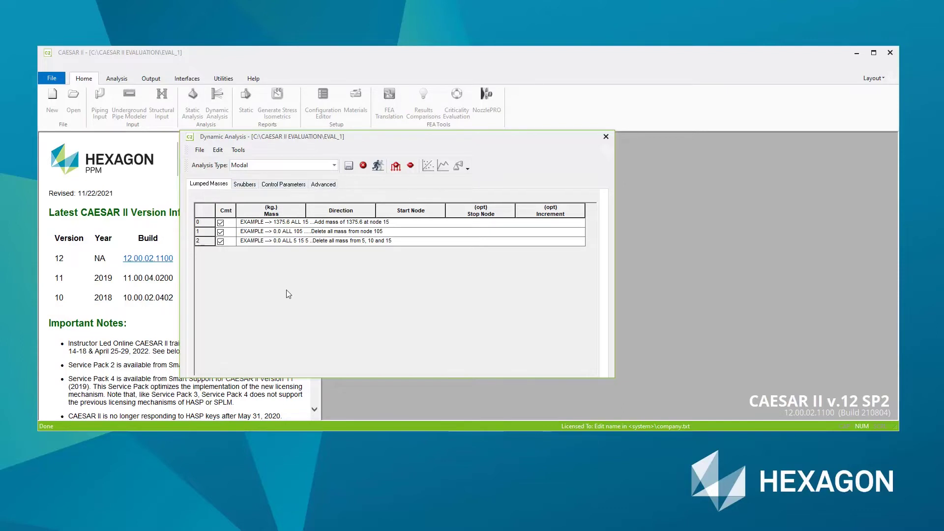
left_click(241, 185)
- Review the lumped mass rows, then return to the three example snubber rows
left_click(211, 186)
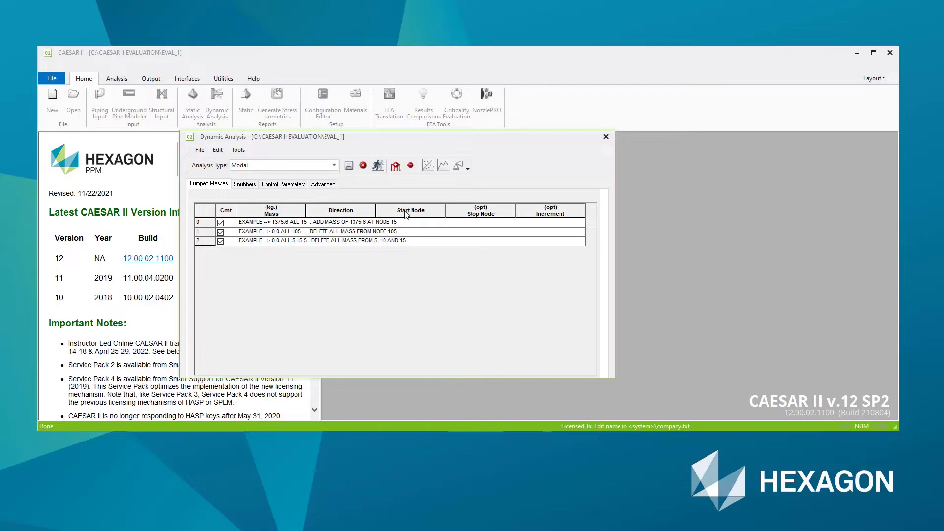
left_click(245, 185)
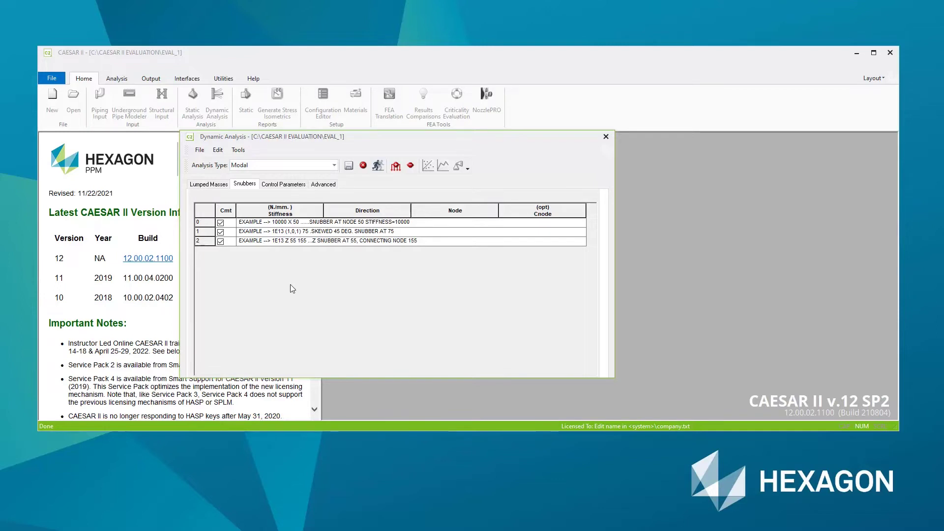
- Show the modal control parameters and step through the friction stiffness, eigenvalue and cutoff settings
left_click(281, 185)
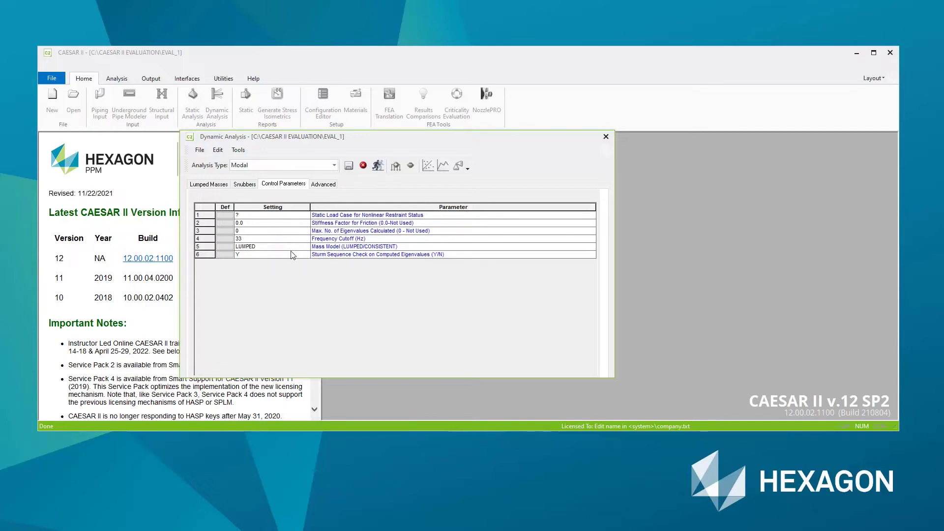
left_click(265, 225)
left_click(272, 231)
left_click(297, 242)
- Change the modal frequency cutoff from 33 to 75 Hz
left_click(482, 241)
key("BackSpace")
type("75")
key("Return")
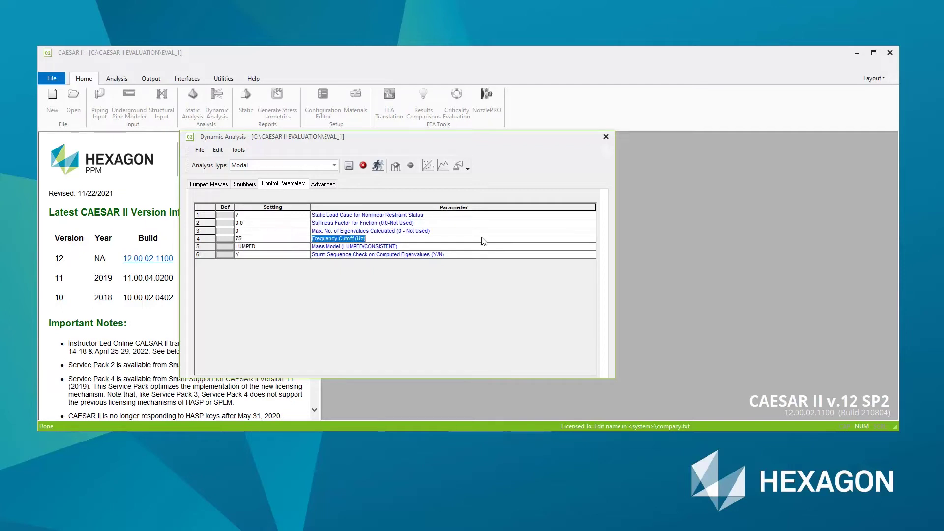
left_click(281, 247)
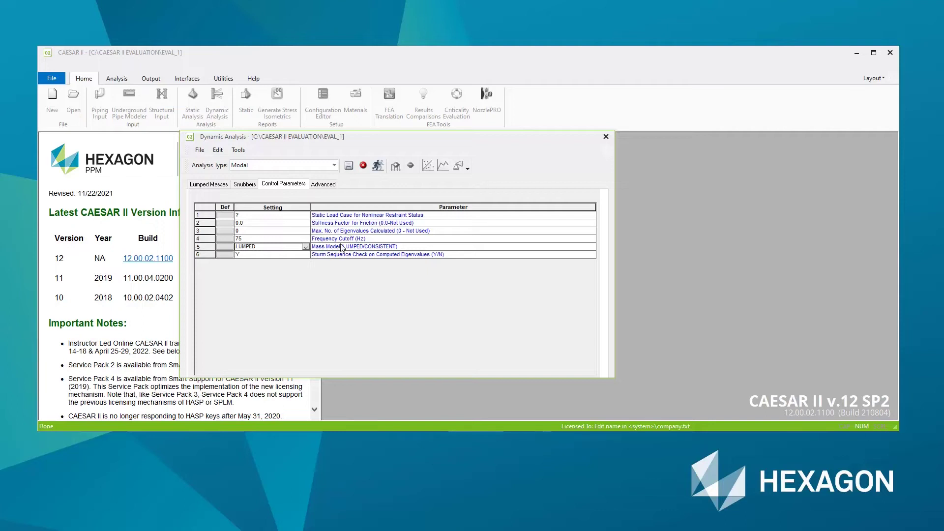
left_click(305, 247)
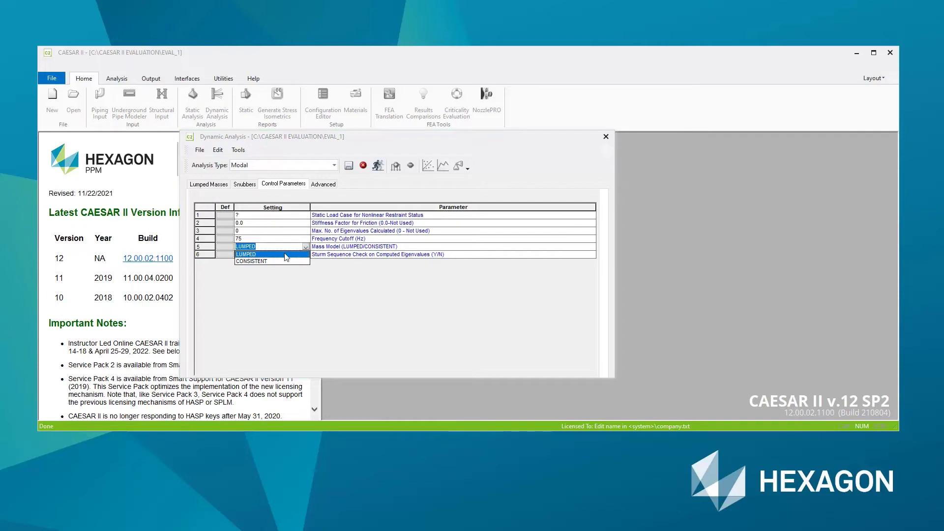
- Set the mass model to CONSISTENT instead of LUMPED
left_click(255, 261)
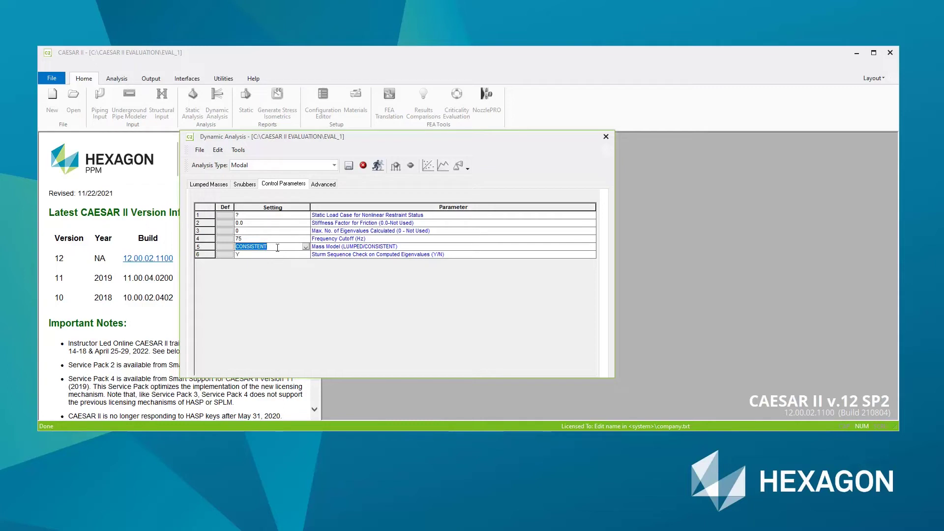
left_click(281, 255)
left_click(292, 216)
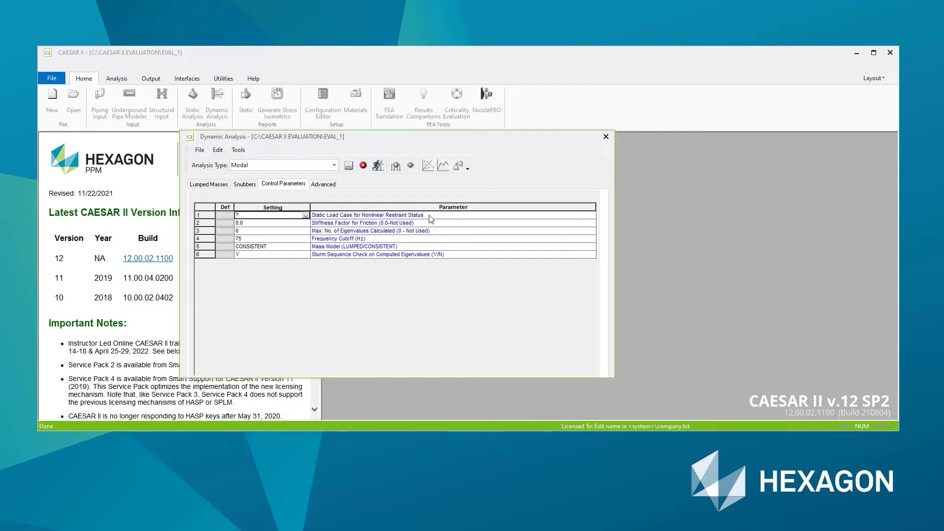
- Use load case 3 L3:W+T1+P1+H(OPE) for the nonlinear restraint status
left_click(306, 215)
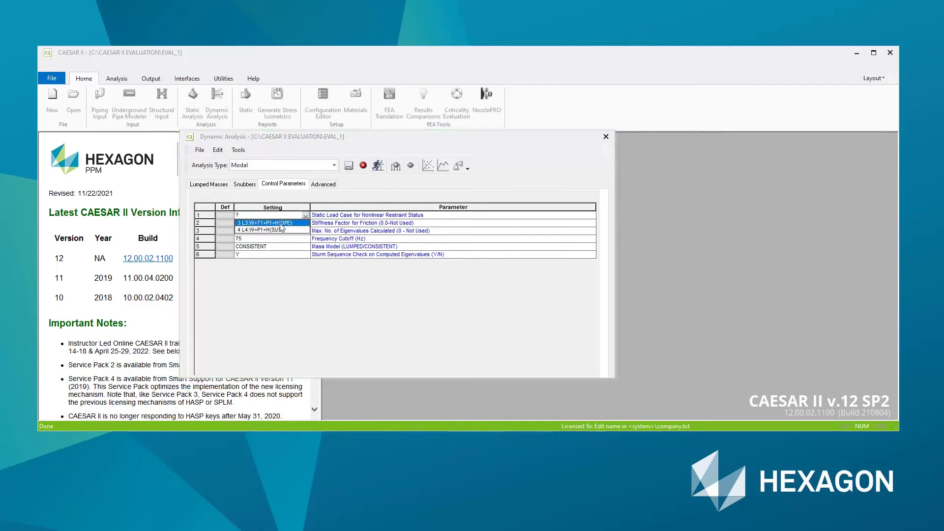
left_click(376, 219)
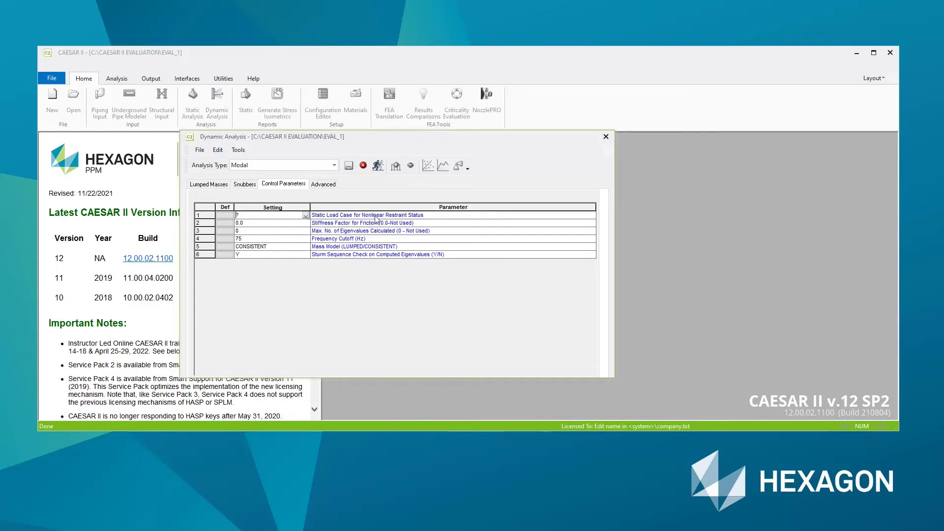
left_click(306, 216)
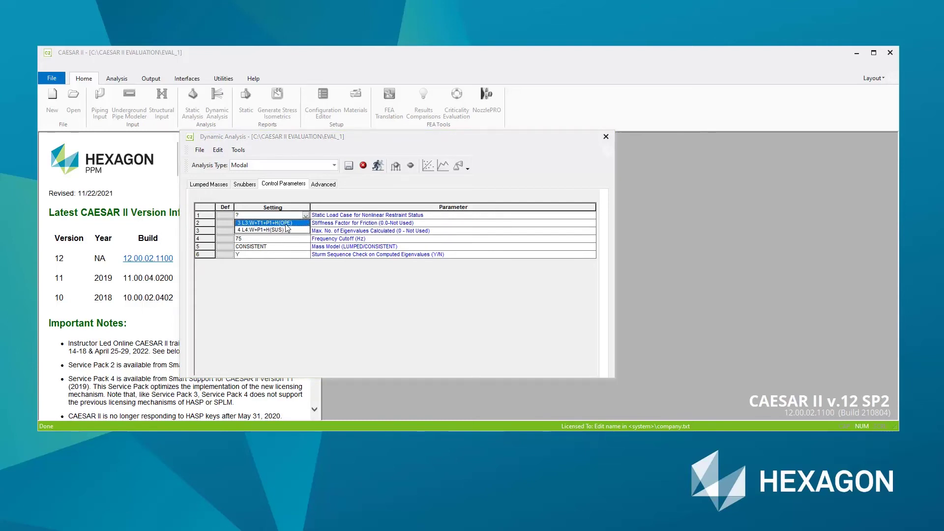
left_click(287, 223)
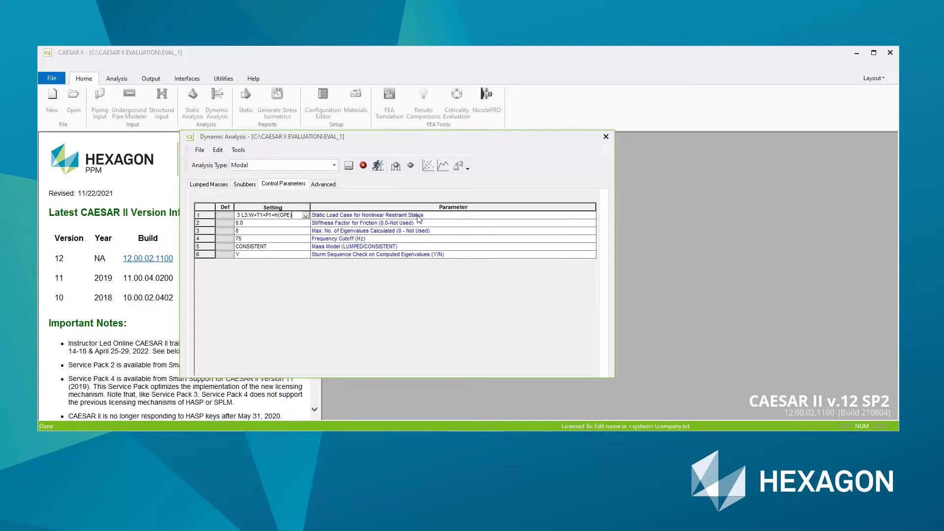
left_click(347, 215)
left_click(324, 185)
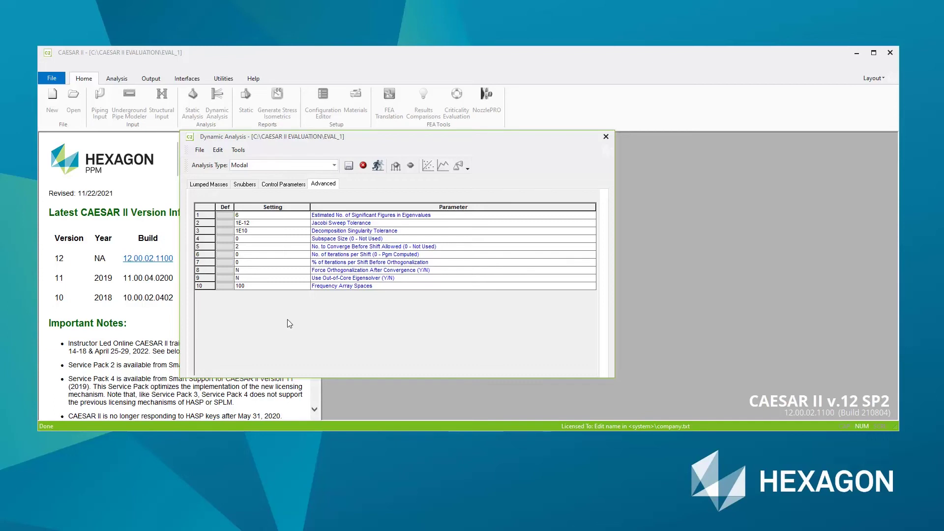
left_click(295, 186)
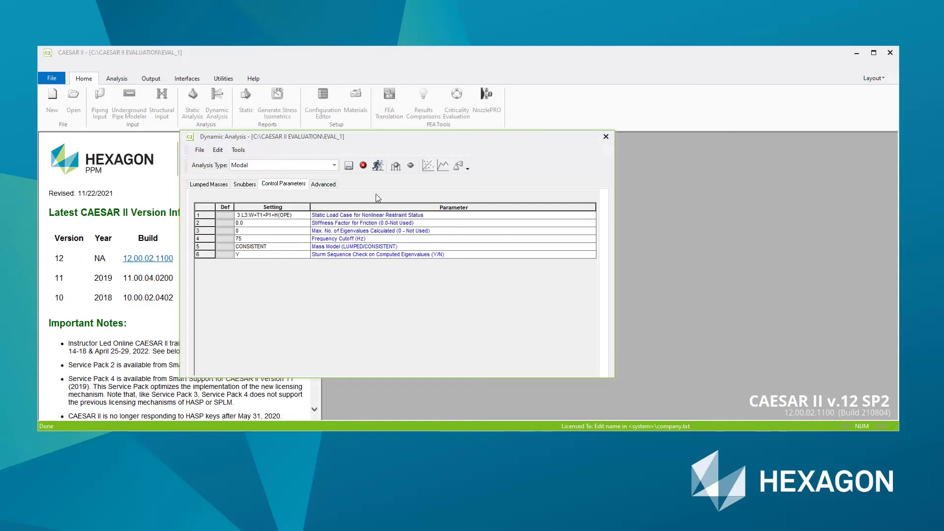
left_click(377, 166)
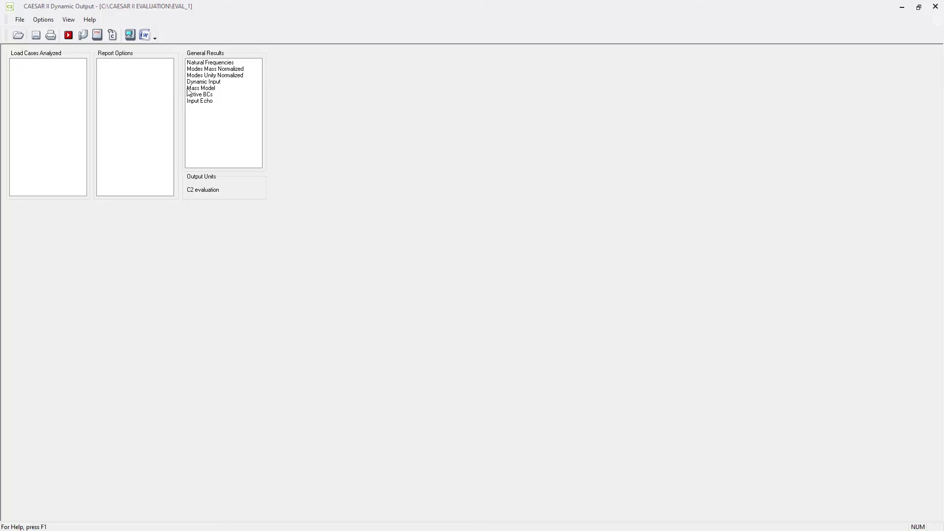
- Select Natural Frequencies in the dynamic output general results
left_click(220, 62)
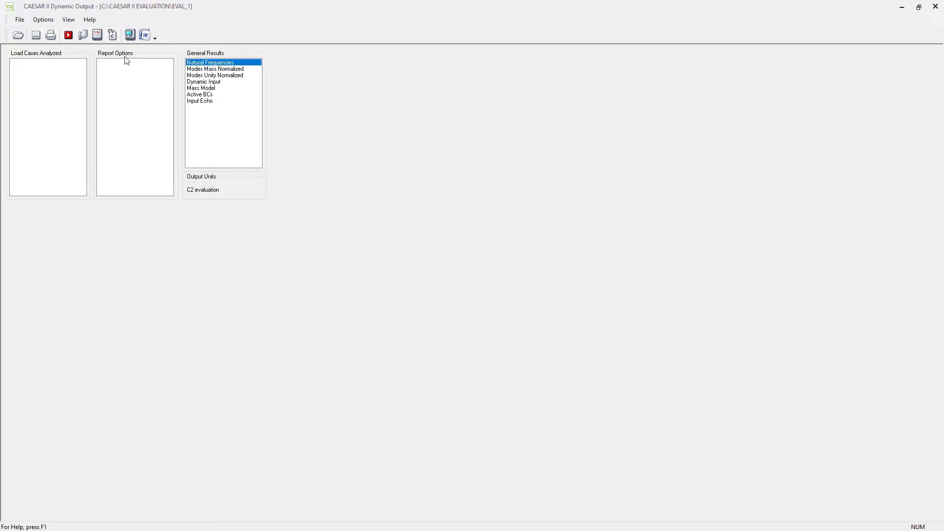
- View the Natural Frequency Report, checking mode 1 at 9.407 Hz, then close it
left_click(130, 36)
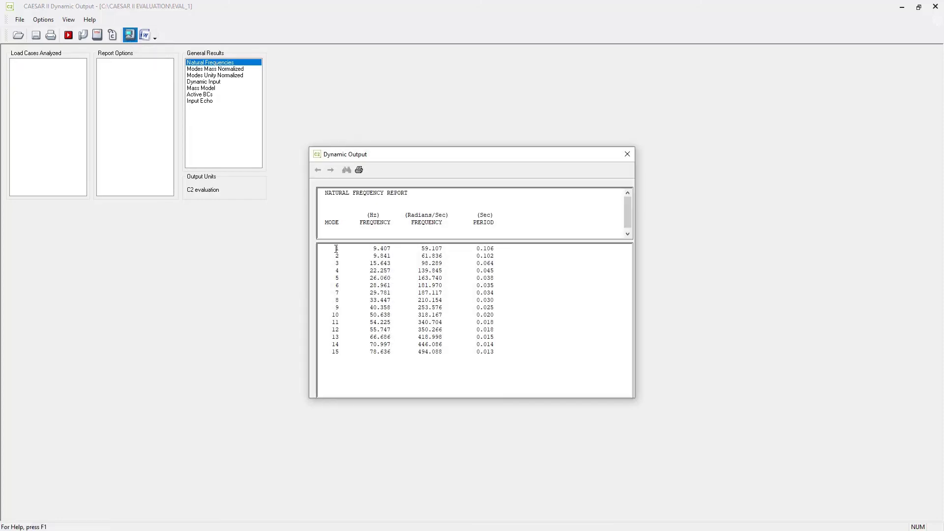
left_click_drag(333, 248, 419, 248)
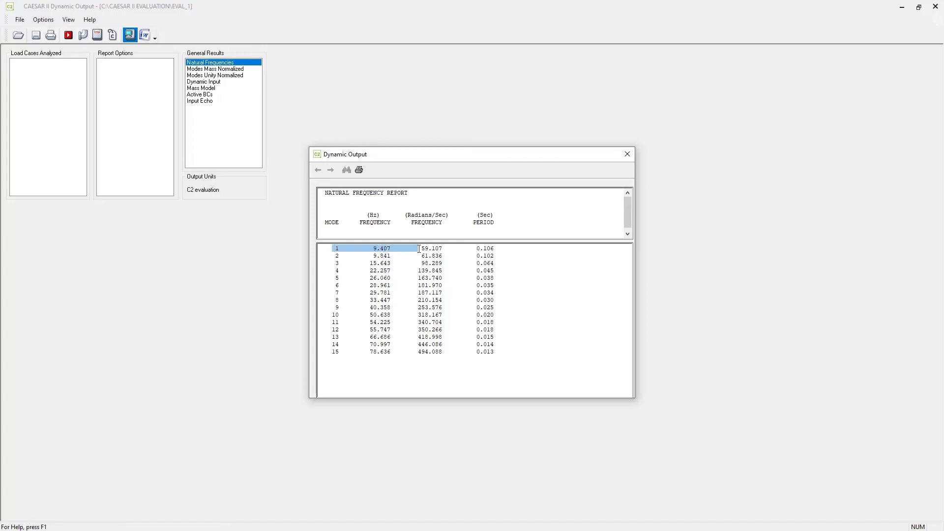
left_click(380, 249)
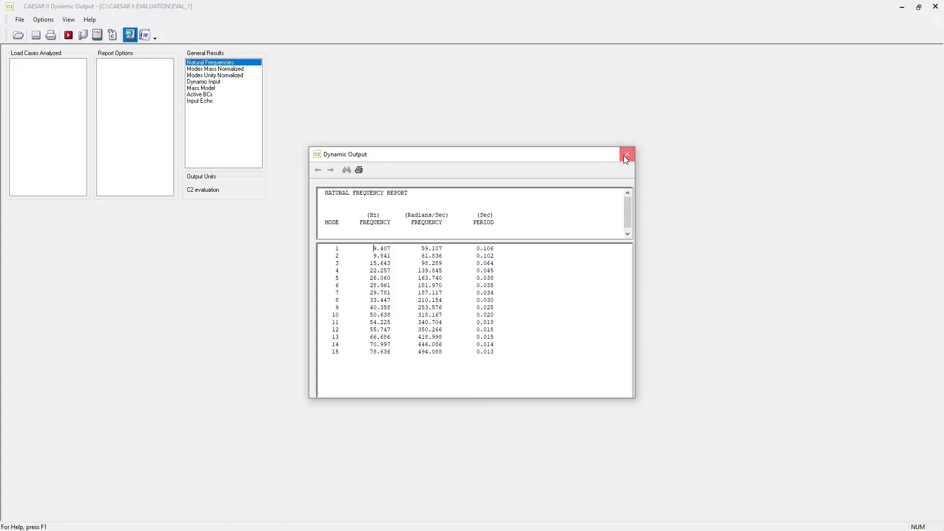
left_click(625, 155)
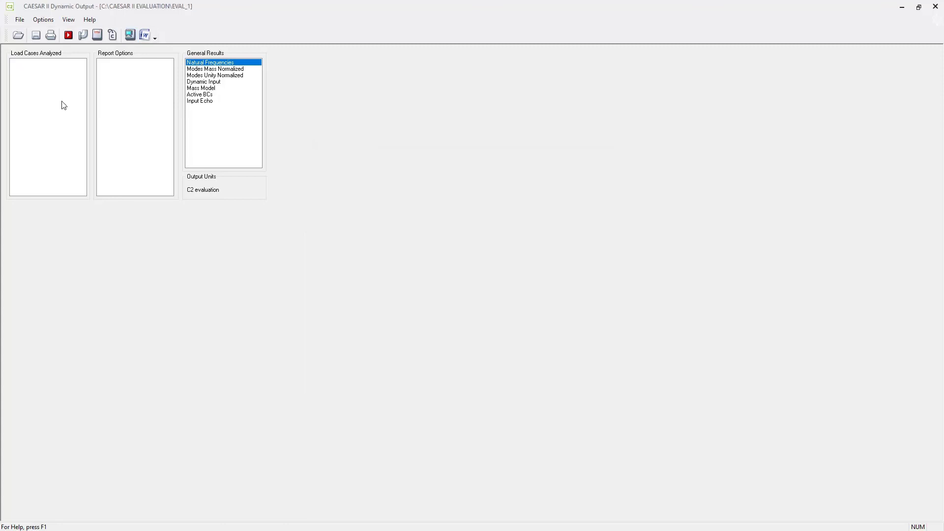
- Animate mode 1 (9.4072 Hz) of the EVAL_1 piping in a maximized DynPlot window using Volume Motion
left_click(68, 36)
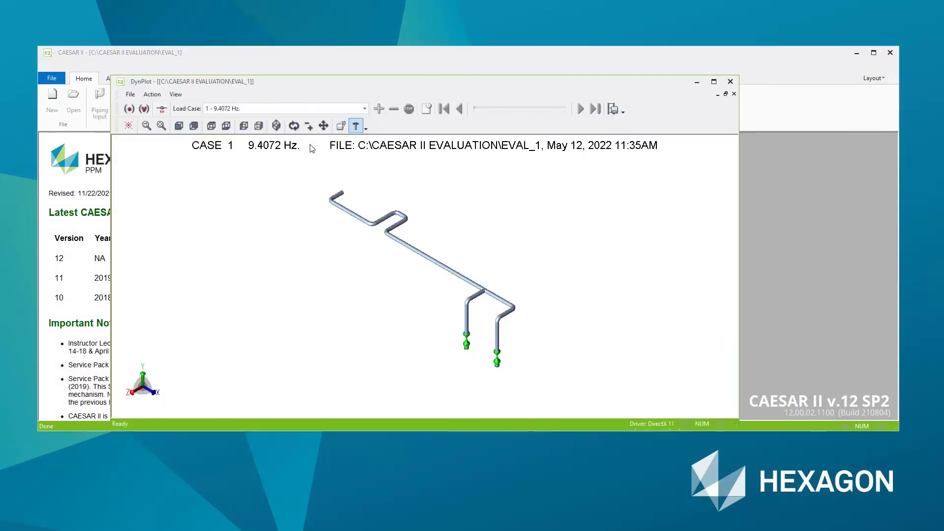
left_click(714, 82)
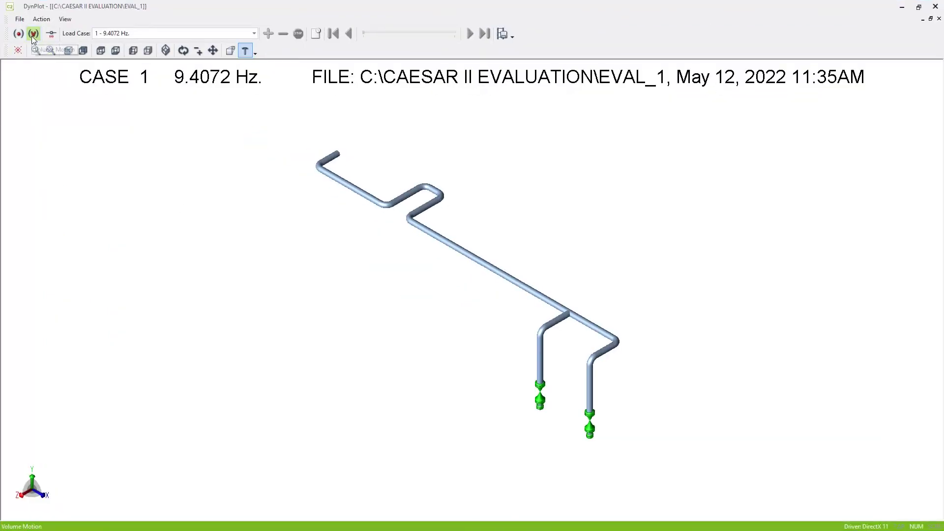
left_click(252, 33)
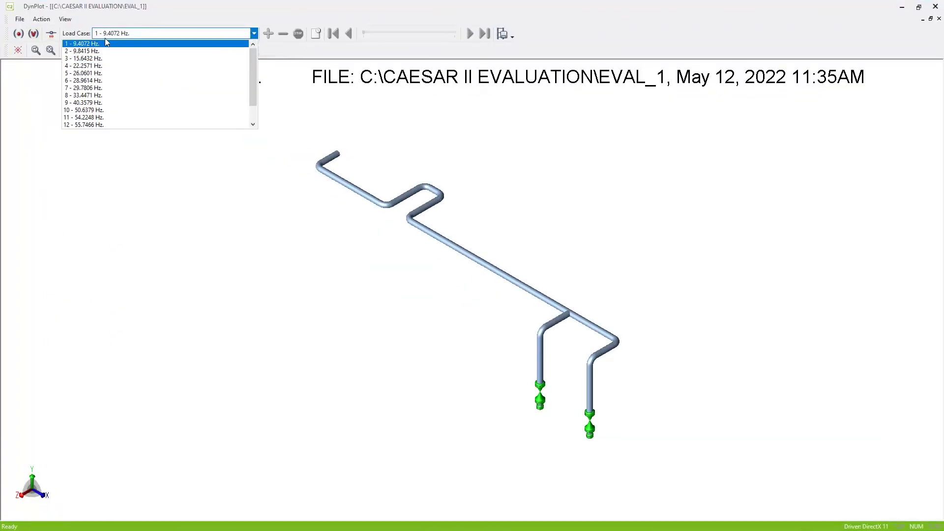
left_click(104, 45)
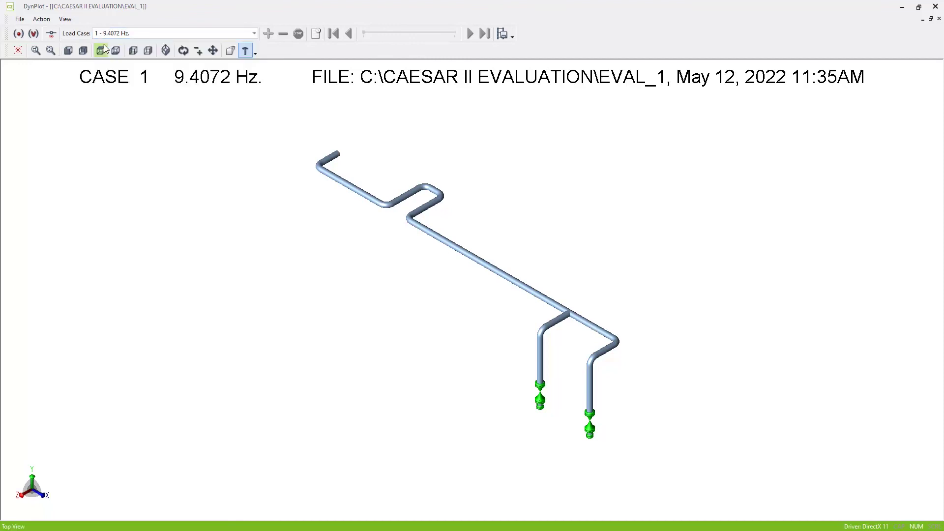
left_click(31, 35)
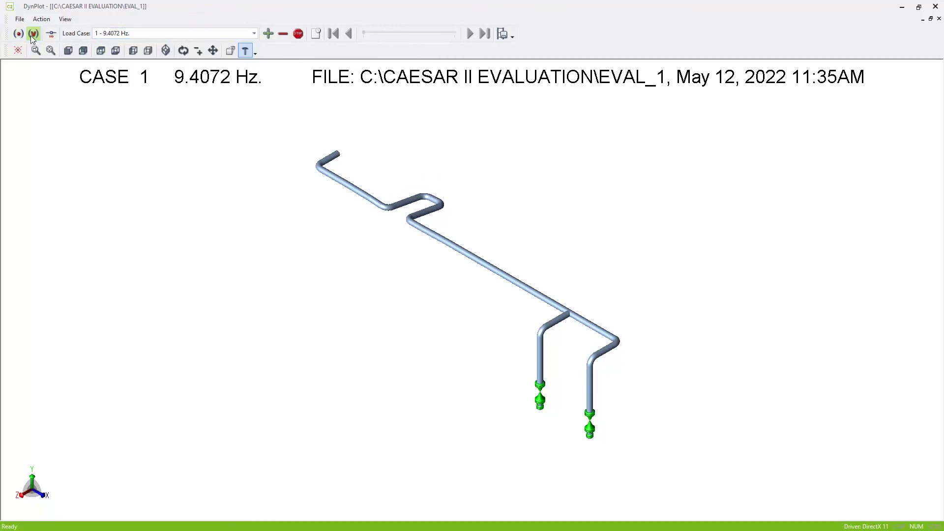